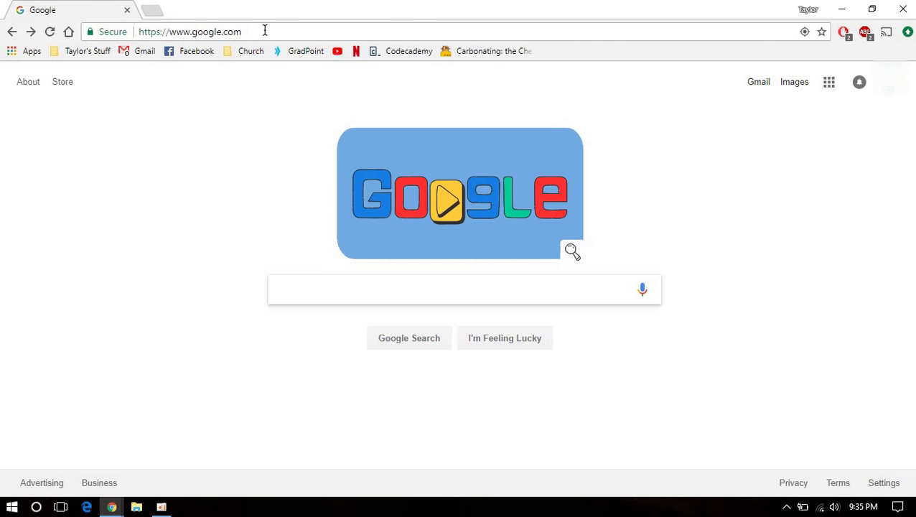
- Open the My Account page from the list of Google apps
{"action": "left_click", "coordinate": [829, 84]}
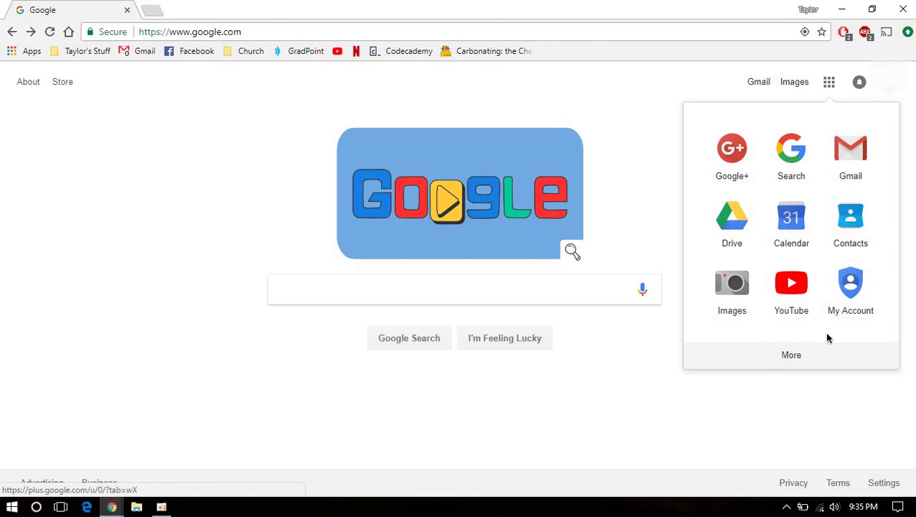
{"action": "left_click", "coordinate": [791, 355]}
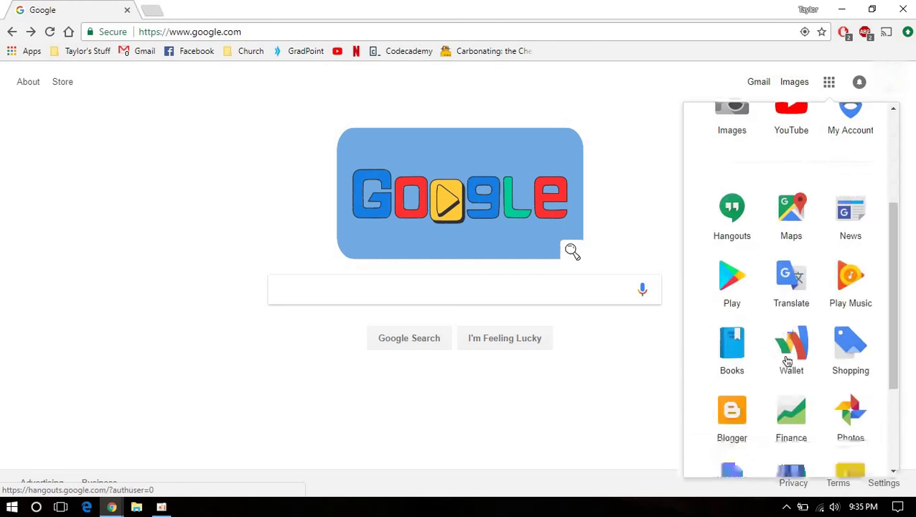
{"action": "scroll", "coordinate": [788, 373], "scroll_direction": "down", "scroll_amount": 3}
{"action": "scroll", "coordinate": [818, 287], "scroll_direction": "up", "scroll_amount": 5}
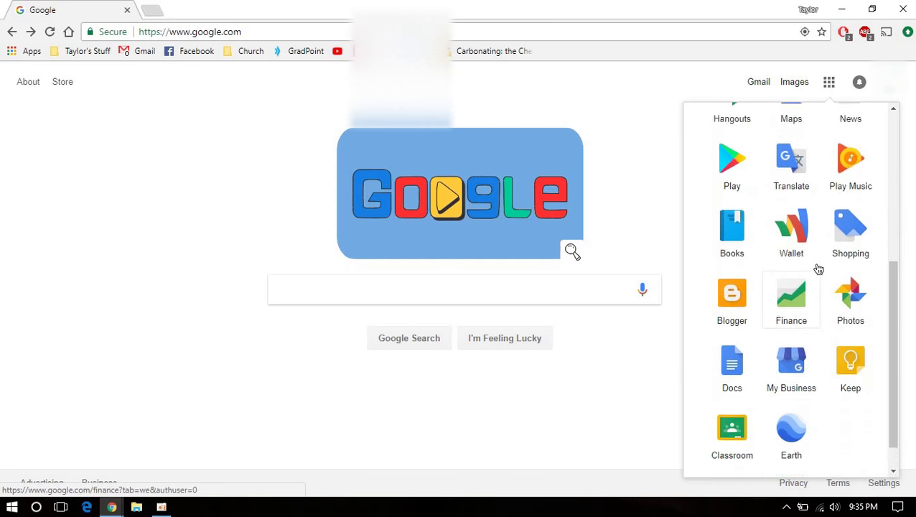
{"action": "left_click", "coordinate": [851, 308]}
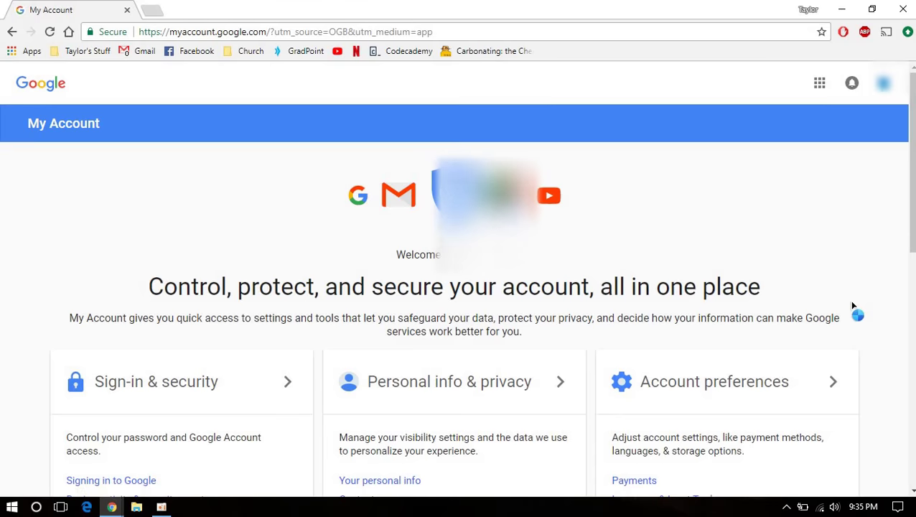
- Look through the My Account sections and open the Security Checkup
{"action": "scroll", "coordinate": [853, 306], "scroll_direction": "down", "scroll_amount": 3}
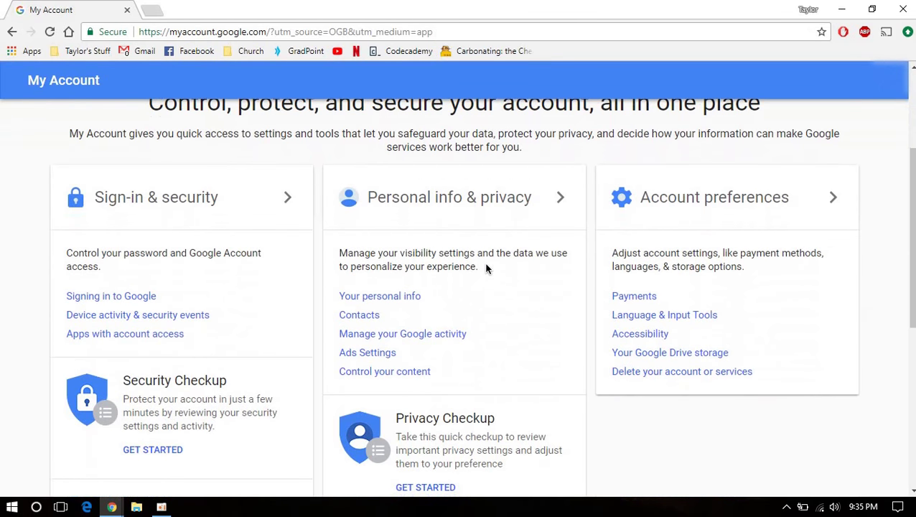
{"action": "scroll", "coordinate": [402, 298], "scroll_direction": "down", "scroll_amount": 5}
{"action": "scroll", "coordinate": [407, 303], "scroll_direction": "up", "scroll_amount": 3}
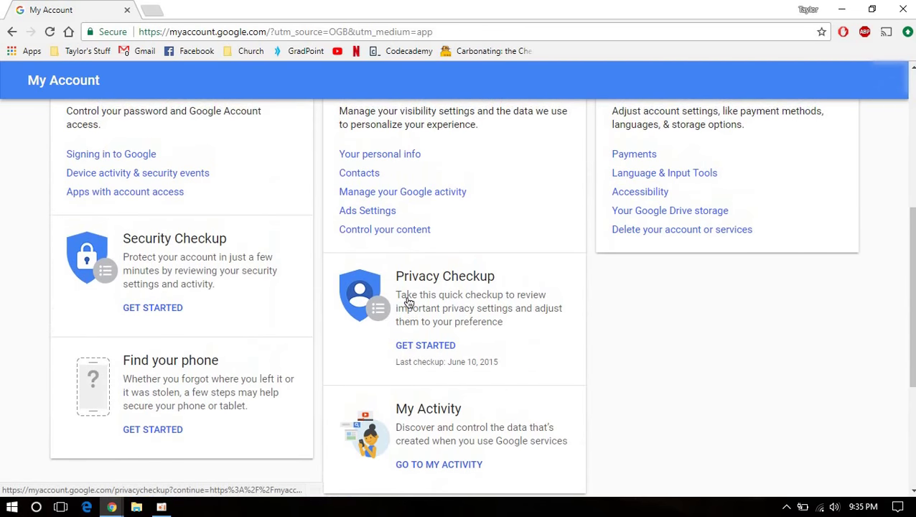
{"action": "scroll", "coordinate": [407, 302], "scroll_direction": "up", "scroll_amount": 2}
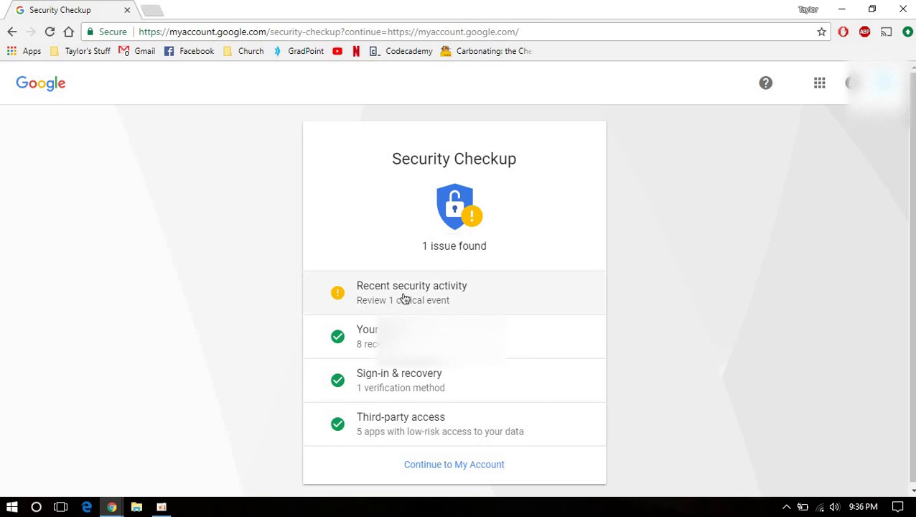
- Open the recent security activity and confirm that the prevented sign-in from a less secure app was your own
{"action": "left_click", "coordinate": [444, 300]}
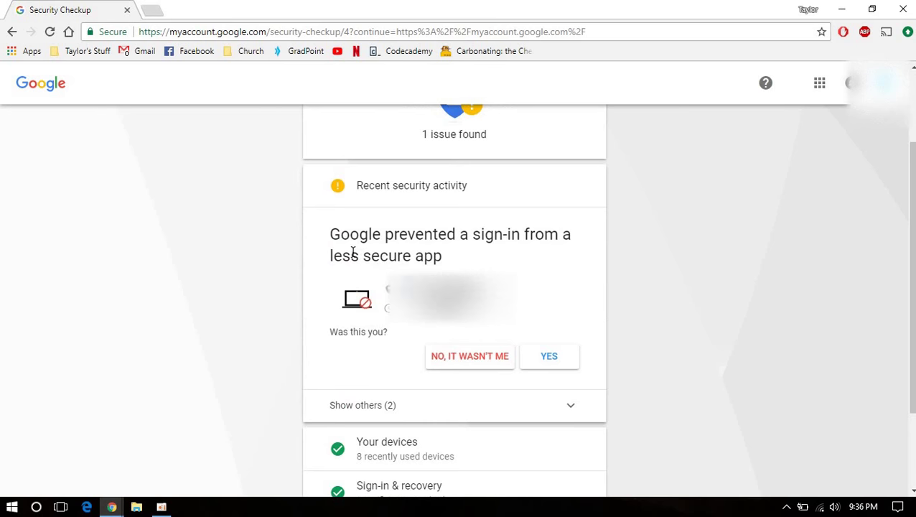
{"action": "left_click", "coordinate": [332, 251]}
{"action": "left_click", "coordinate": [546, 362]}
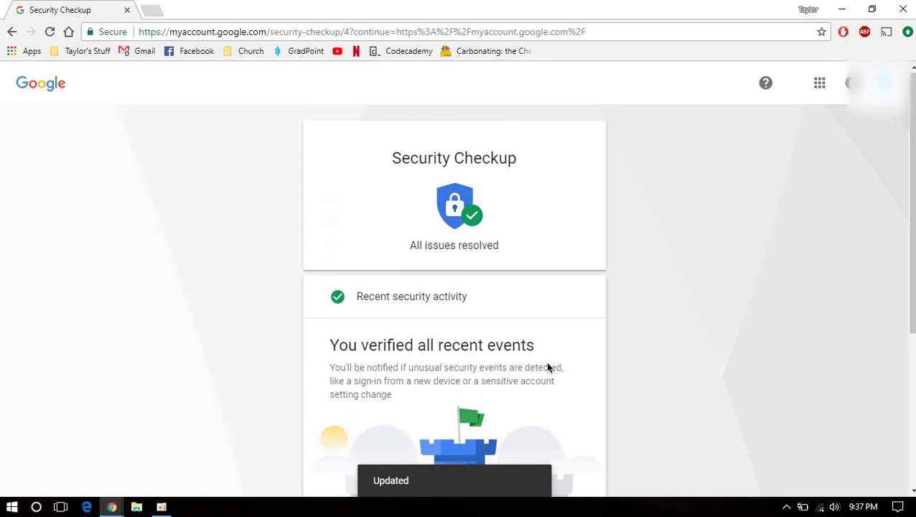
- Review the Your devices and Sign-in & recovery sections of the Security Checkup
{"action": "scroll", "coordinate": [547, 367], "scroll_direction": "down", "scroll_amount": 4}
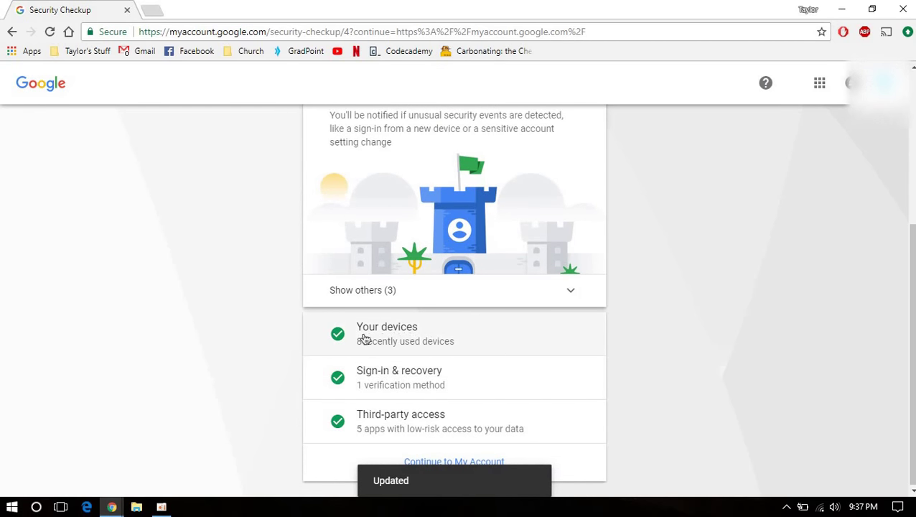
{"action": "left_click", "coordinate": [391, 334]}
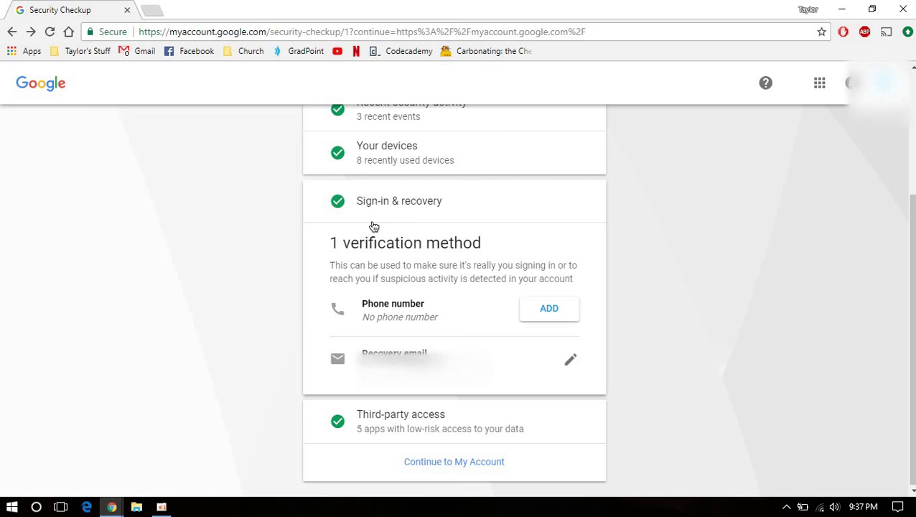
{"action": "left_click", "coordinate": [404, 201]}
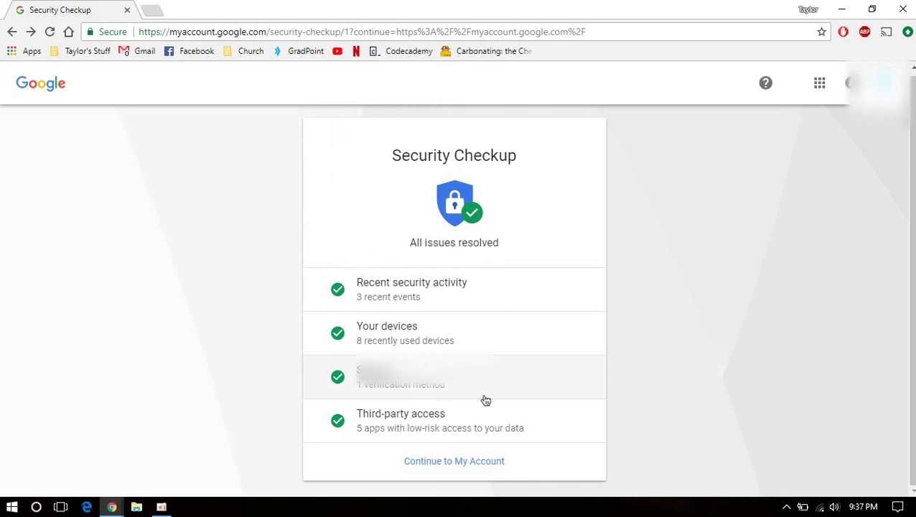
- Review which third-party apps have access to the account data, and collapse the section again
{"action": "left_click", "coordinate": [477, 432]}
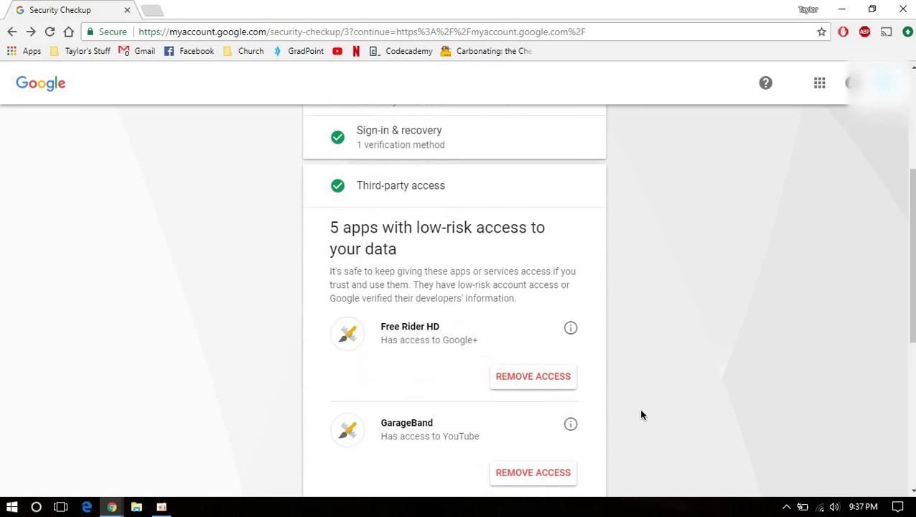
{"action": "scroll", "coordinate": [640, 414], "scroll_direction": "down", "scroll_amount": 2}
{"action": "scroll", "coordinate": [506, 408], "scroll_direction": "down", "scroll_amount": 4}
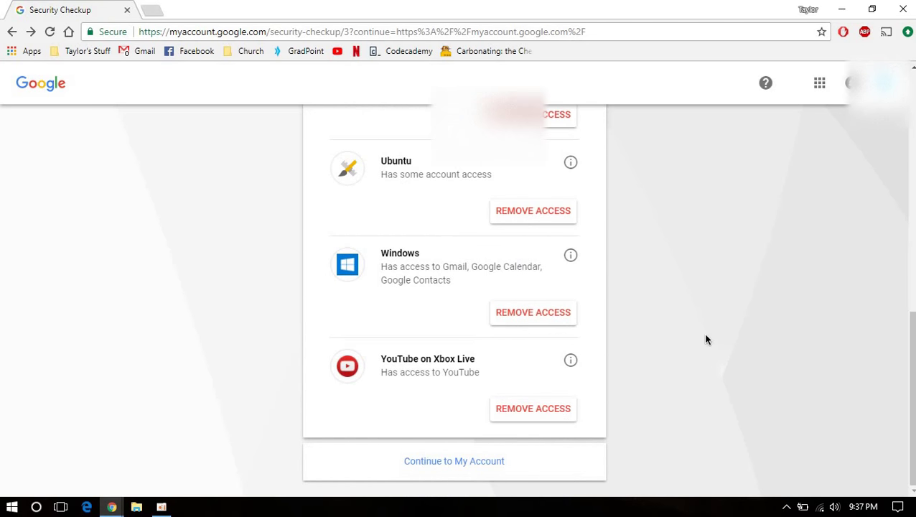
{"action": "scroll", "coordinate": [706, 341], "scroll_direction": "up", "scroll_amount": 5}
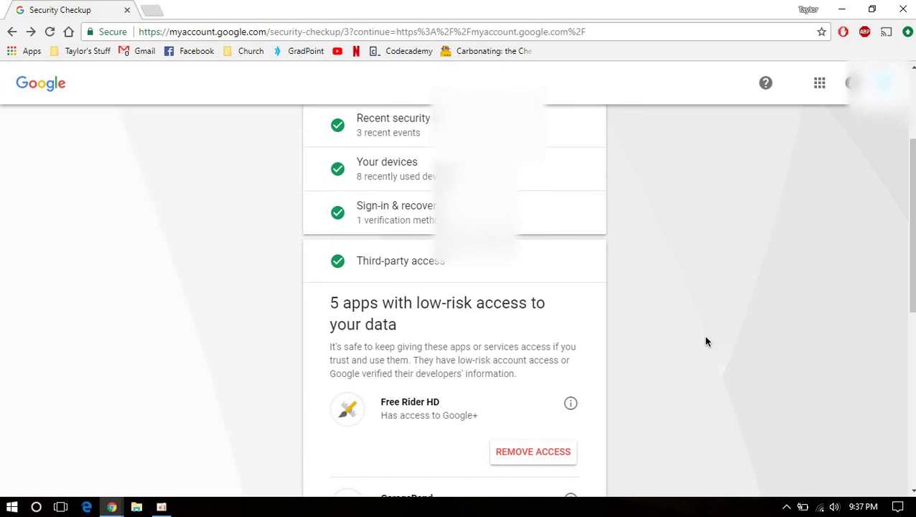
{"action": "left_click", "coordinate": [547, 270]}
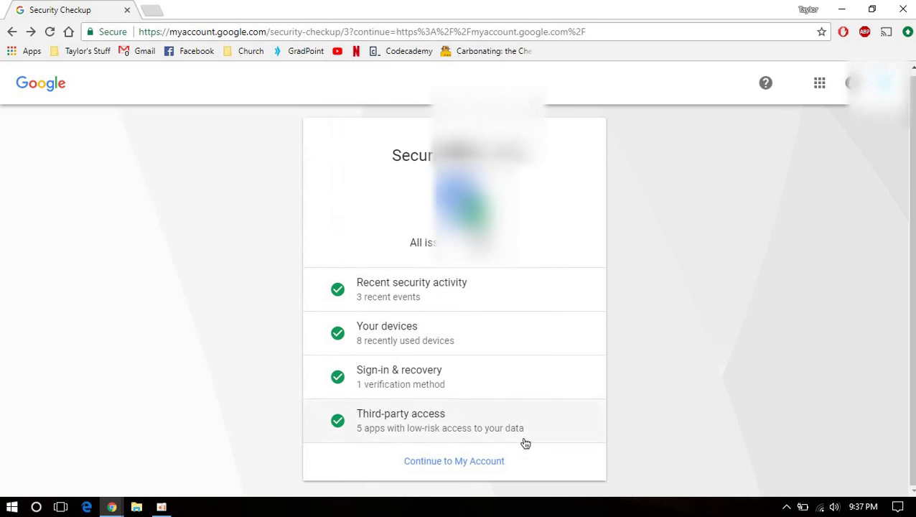
- Return from the Security Checkup to My Account and start the Privacy Checkup
{"action": "left_click", "coordinate": [434, 460]}
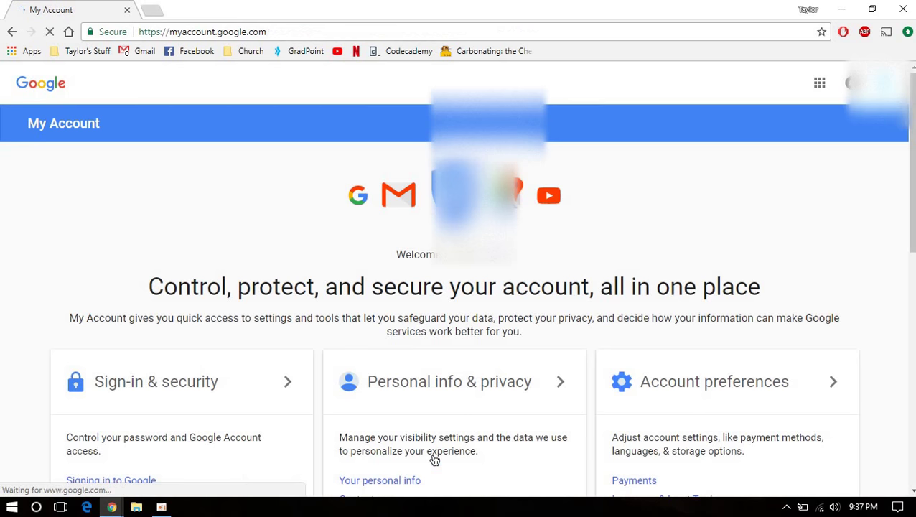
{"action": "scroll", "coordinate": [370, 356], "scroll_direction": "down", "scroll_amount": 5}
{"action": "scroll", "coordinate": [370, 353], "scroll_direction": "up", "scroll_amount": 4}
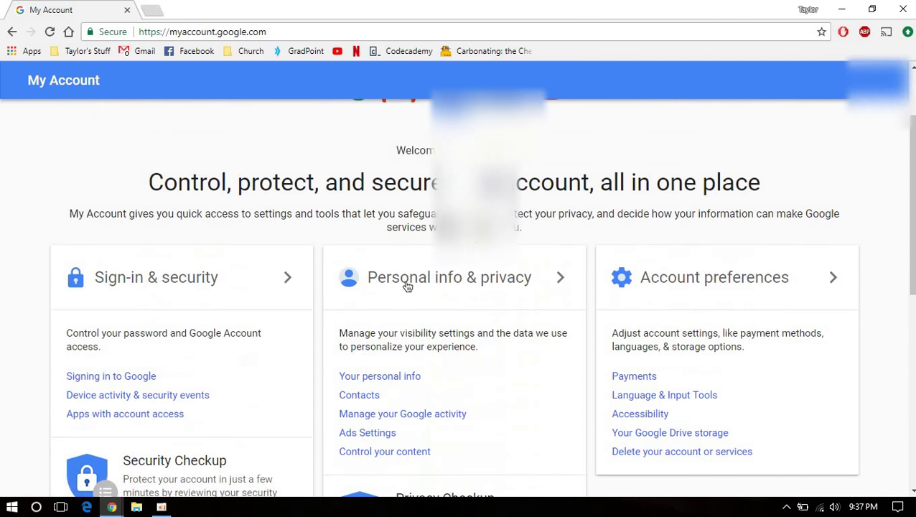
{"action": "scroll", "coordinate": [479, 464], "scroll_direction": "down", "scroll_amount": 1}
{"action": "scroll", "coordinate": [478, 464], "scroll_direction": "down", "scroll_amount": 2}
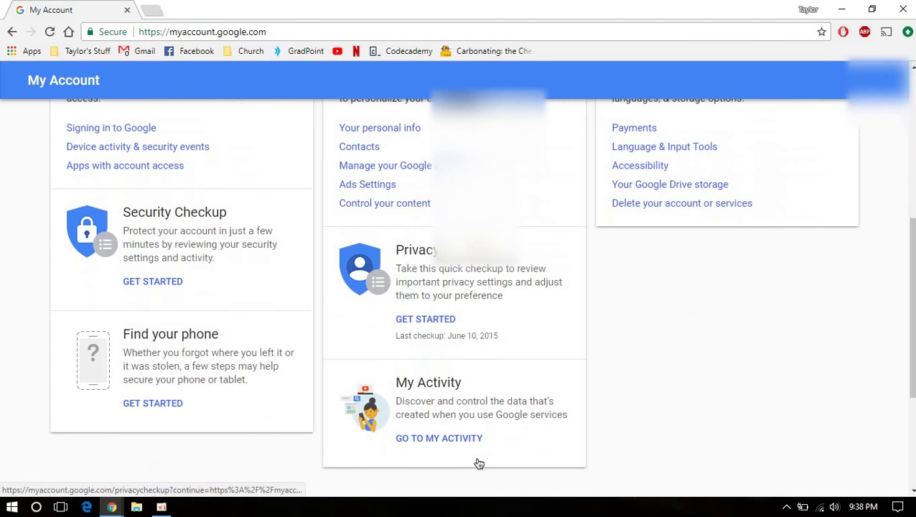
{"action": "left_click", "coordinate": [416, 321]}
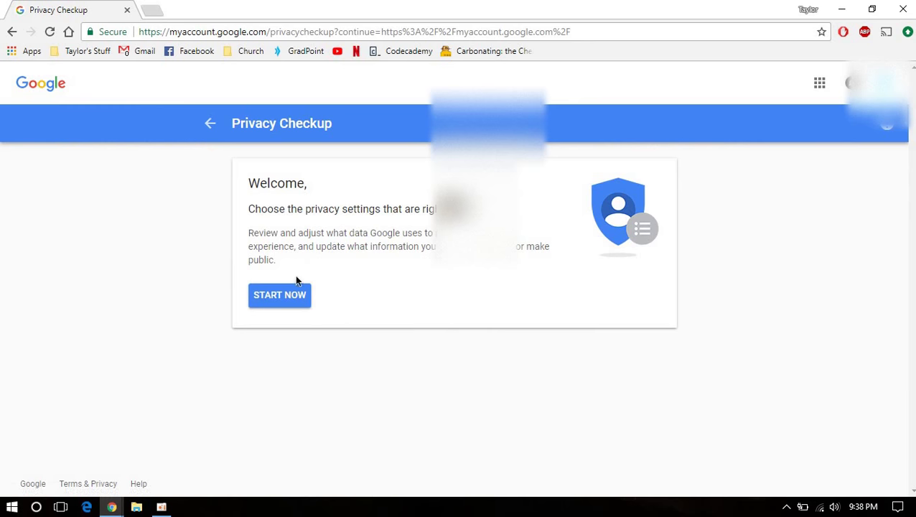
{"action": "left_click", "coordinate": [273, 302]}
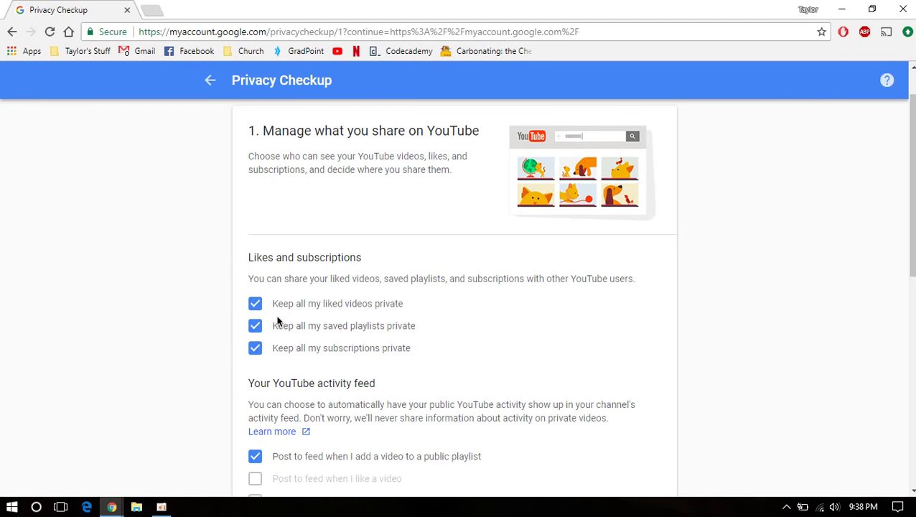
- Review the YouTube sharing settings for likes, subscriptions, activity feed, videos and playlists, and continue to the Google Photos settings
{"action": "scroll", "coordinate": [388, 394], "scroll_direction": "down", "scroll_amount": 3}
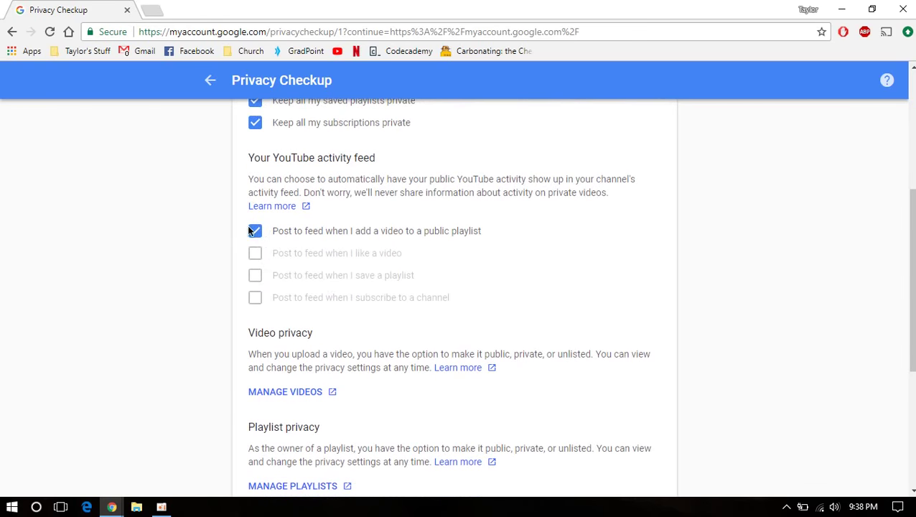
{"action": "scroll", "coordinate": [271, 209], "scroll_direction": "up", "scroll_amount": 4}
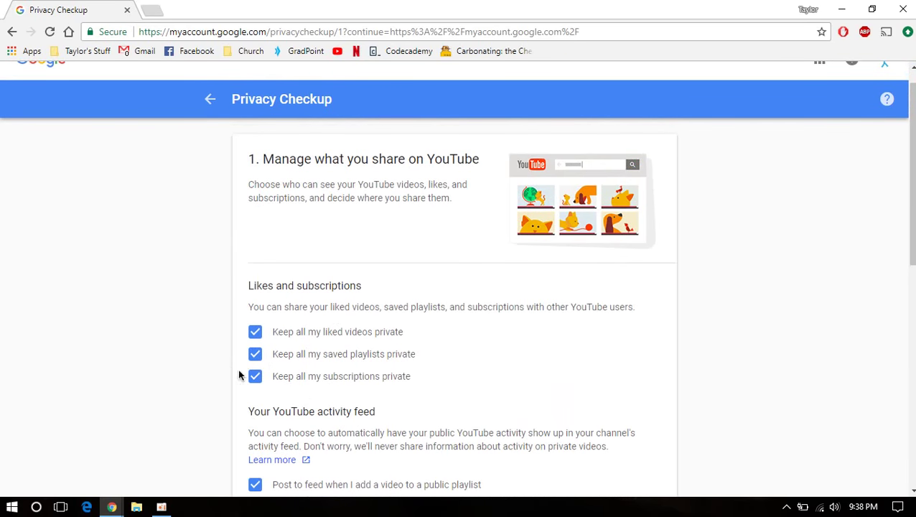
{"action": "scroll", "coordinate": [427, 422], "scroll_direction": "down", "scroll_amount": 5}
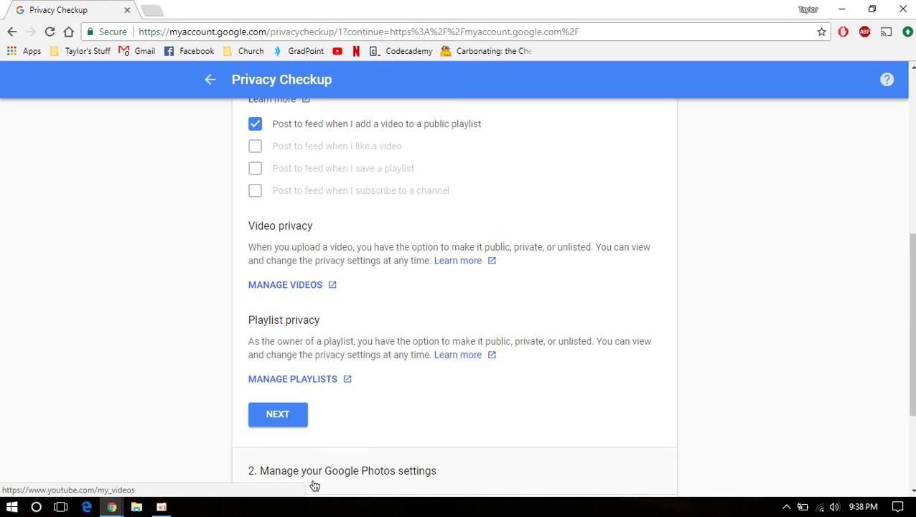
{"action": "scroll", "coordinate": [388, 423], "scroll_direction": "down", "scroll_amount": 3}
{"action": "left_click", "coordinate": [271, 257]}
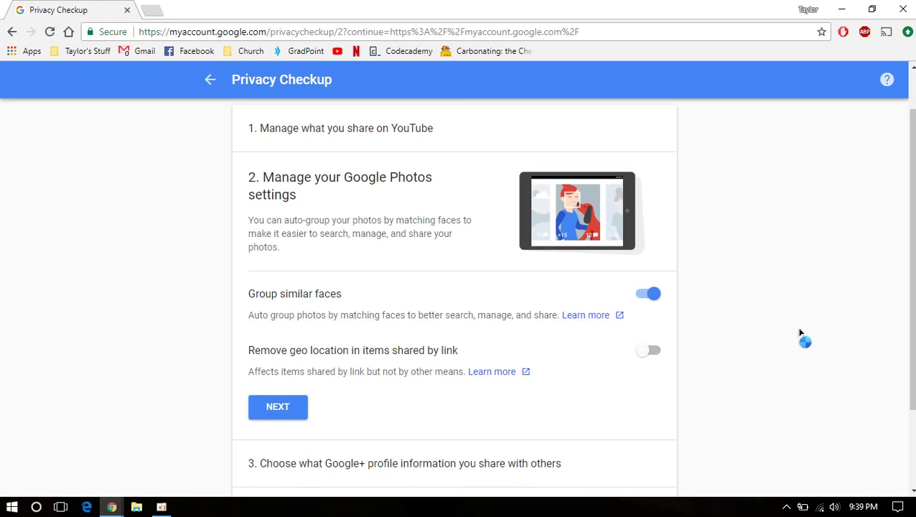
- Accept the Google Photos settings, review the Google+ profile information shared with others, and continue to the personalization section
{"action": "scroll", "coordinate": [421, 349], "scroll_direction": "down", "scroll_amount": 3}
{"action": "left_click", "coordinate": [274, 298]}
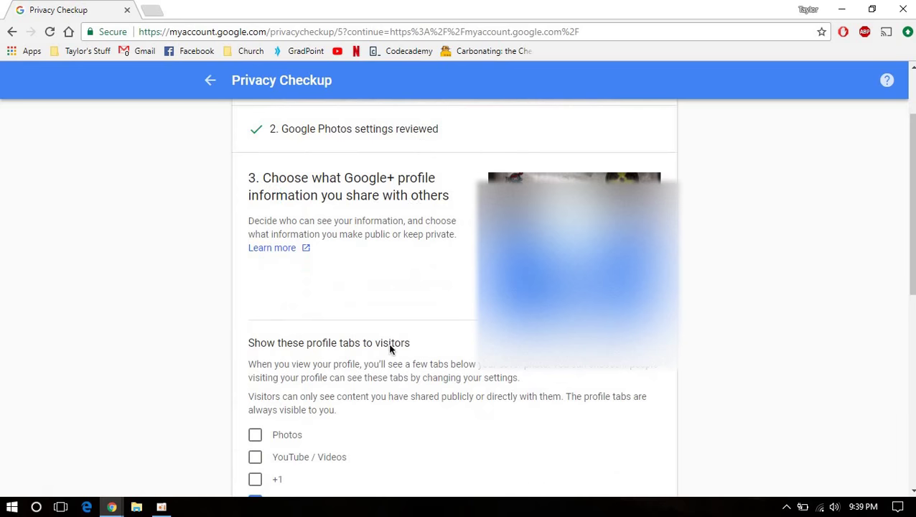
{"action": "scroll", "coordinate": [387, 349], "scroll_direction": "down", "scroll_amount": 4}
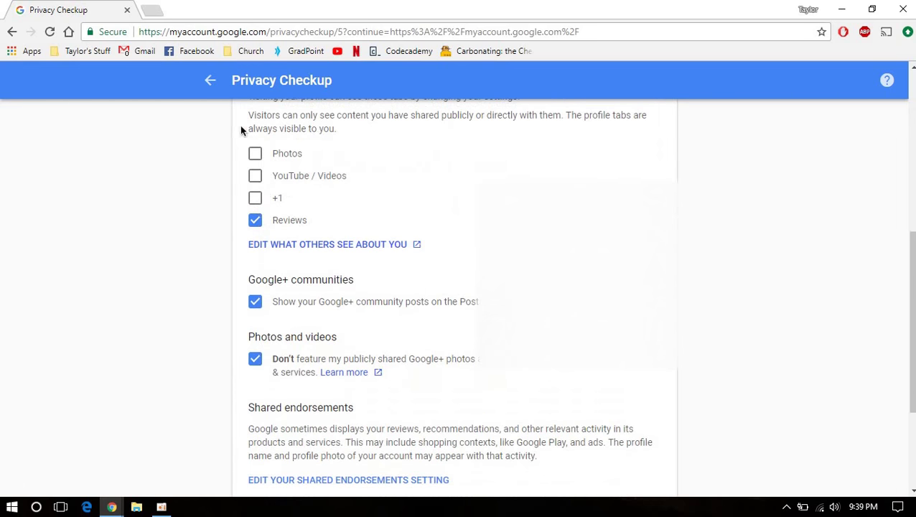
{"action": "scroll", "coordinate": [518, 379], "scroll_direction": "down", "scroll_amount": 3}
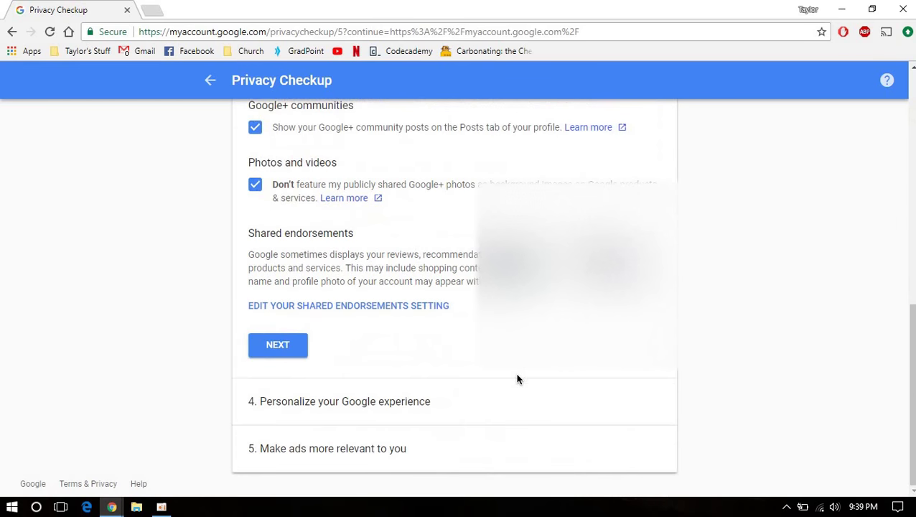
{"action": "left_click", "coordinate": [287, 351]}
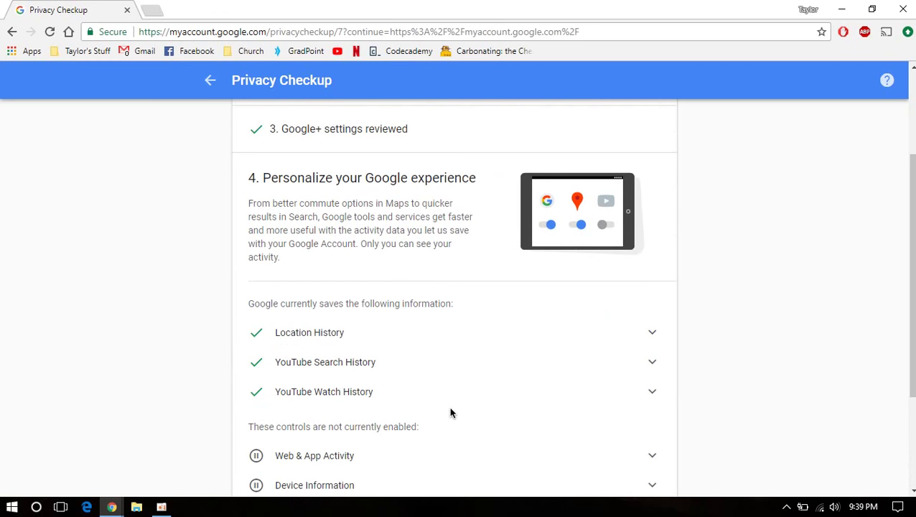
- Review the activity controls and finish the Privacy Checkup by completing the ads section
{"action": "scroll", "coordinate": [450, 413], "scroll_direction": "down", "scroll_amount": 2}
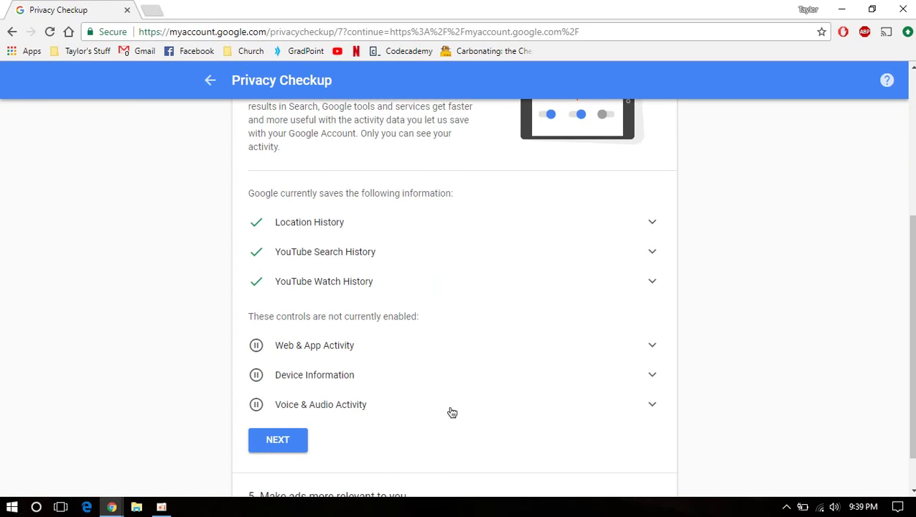
{"action": "scroll", "coordinate": [452, 412], "scroll_direction": "up", "scroll_amount": 1}
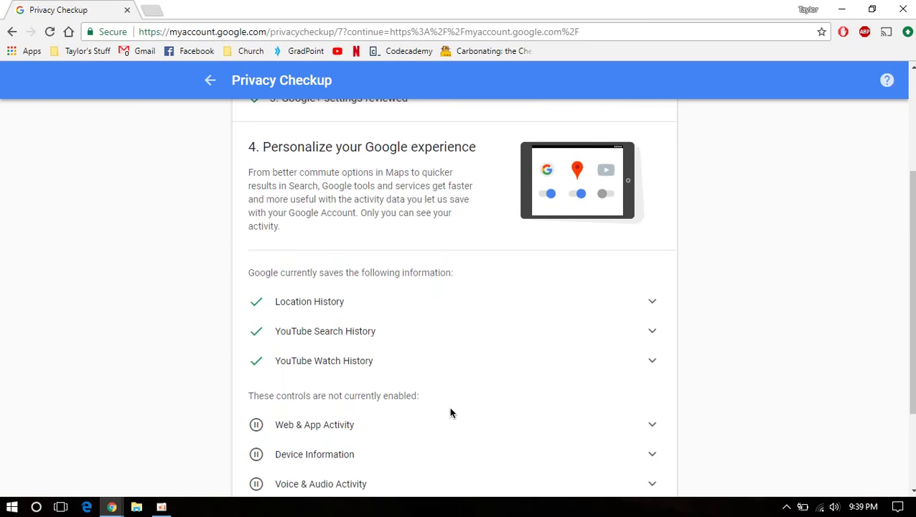
{"action": "scroll", "coordinate": [450, 413], "scroll_direction": "down", "scroll_amount": 2}
{"action": "left_click", "coordinate": [295, 391]}
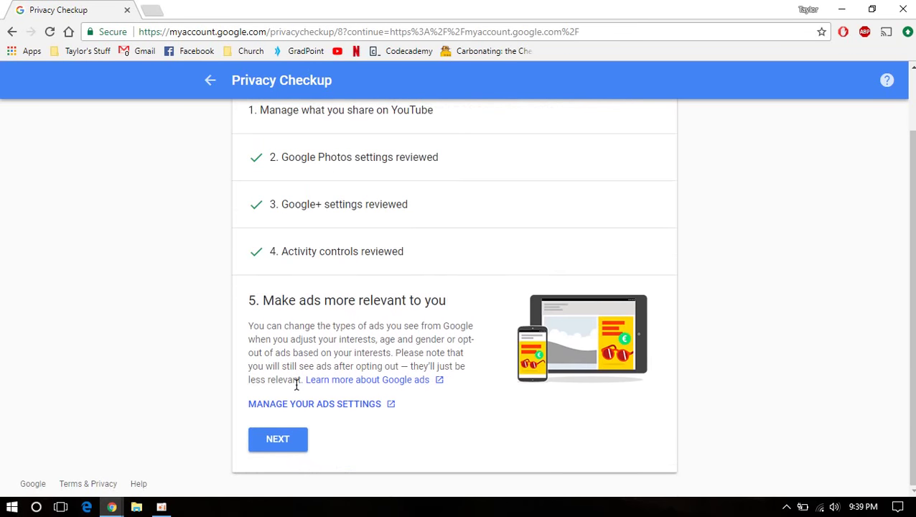
{"action": "left_click", "coordinate": [279, 440]}
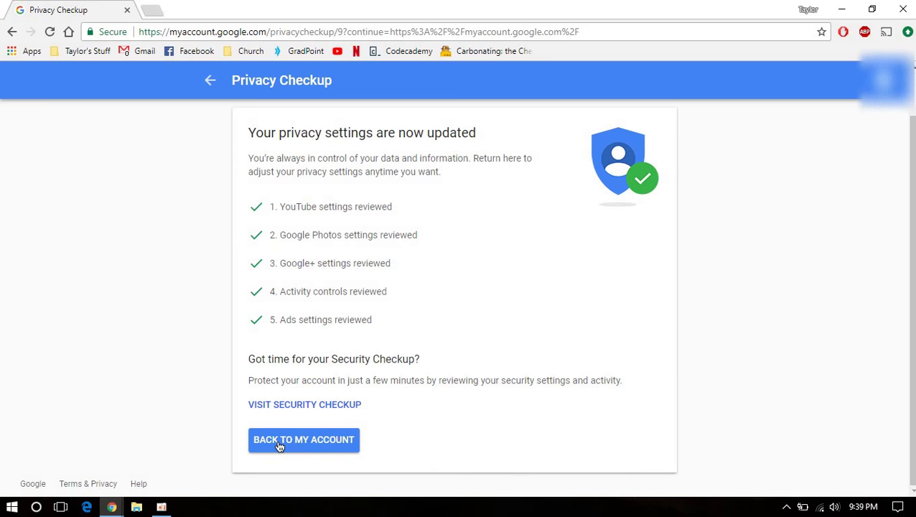
- Open gmail.com in a new browser tab
{"action": "left_click", "coordinate": [154, 11]}
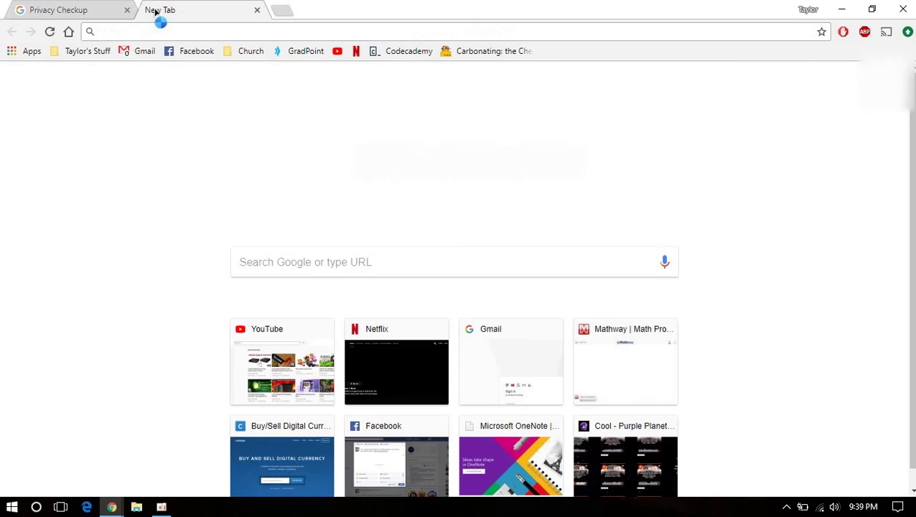
{"action": "type", "text": "gmail.com"}
{"action": "key", "text": "Return"}
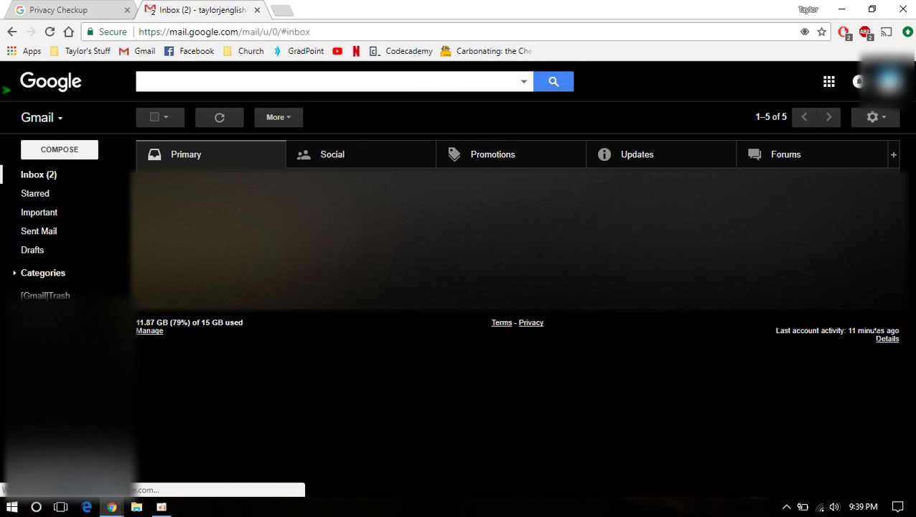
- Open the details of Gmail's last account activity and maximize the activity information window to review recent activity
{"action": "triple_click", "coordinate": [787, 335]}
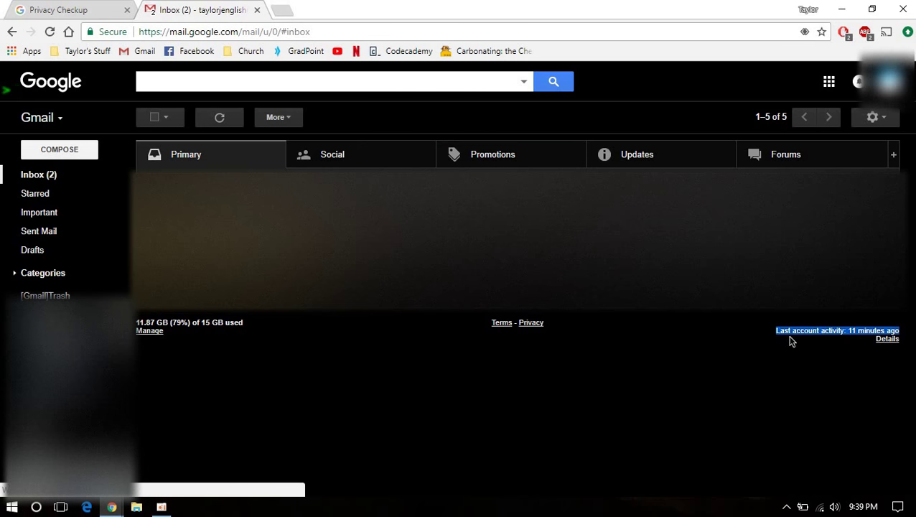
{"action": "left_click", "coordinate": [848, 335]}
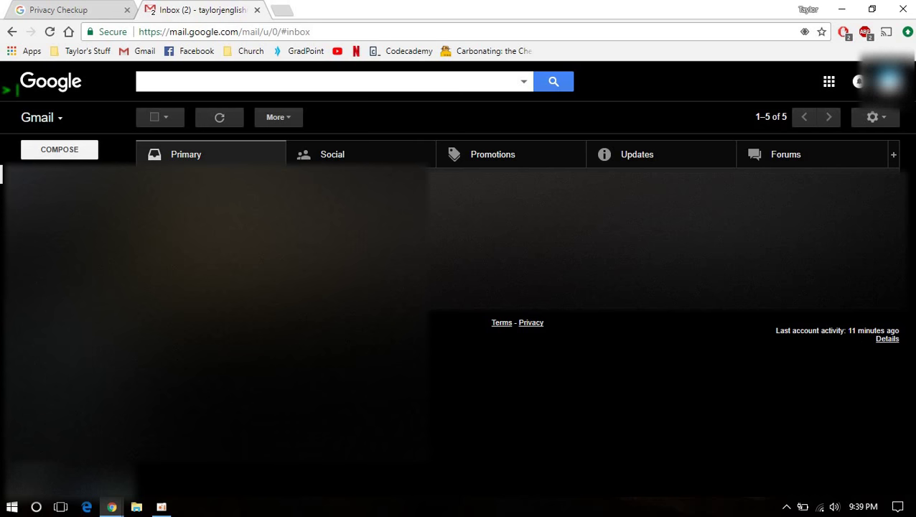
{"action": "left_click", "coordinate": [894, 342]}
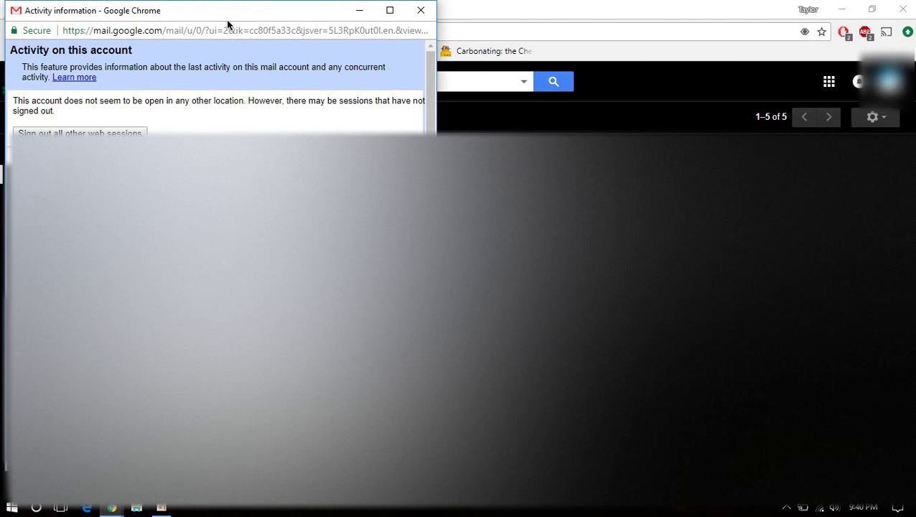
{"action": "double_click", "coordinate": [227, 16]}
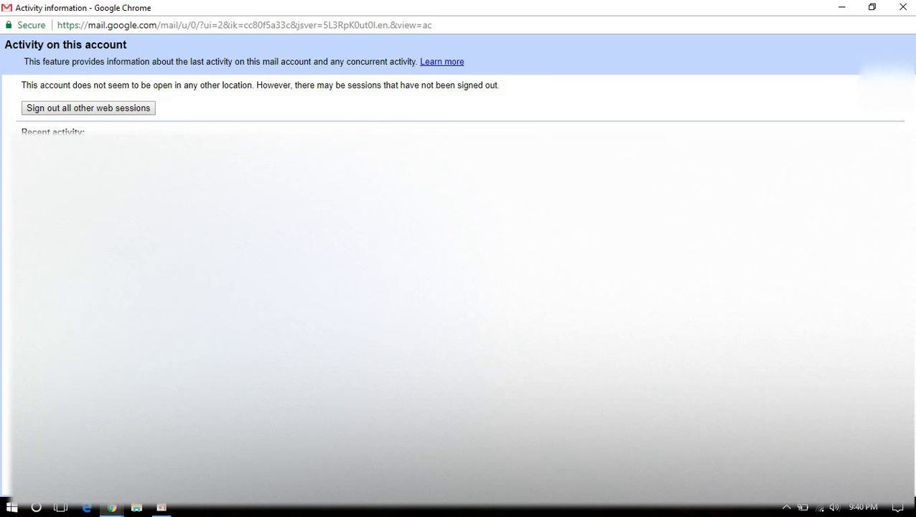
- Sign out all other web sessions of the account, and return to the completed Privacy Checkup page
{"action": "left_click", "coordinate": [131, 109]}
{"action": "double_click", "coordinate": [598, 9]}
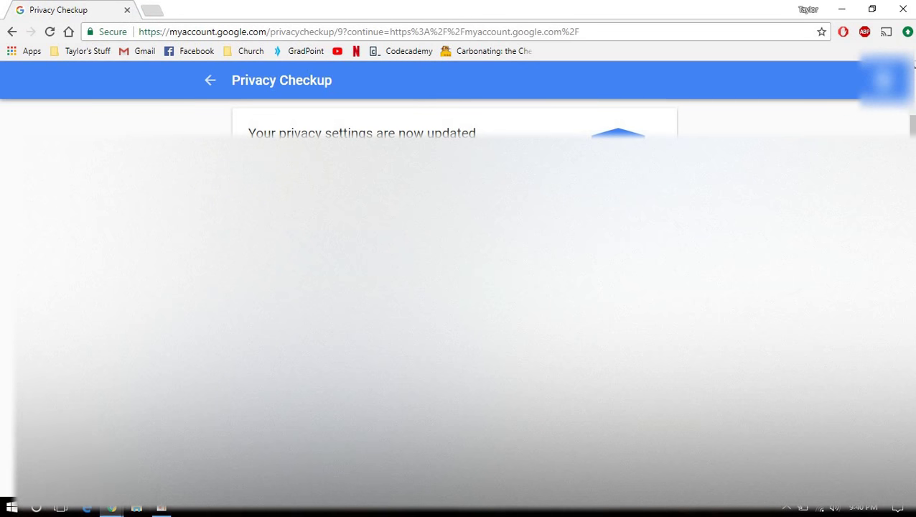
{"action": "scroll", "coordinate": [458, 287], "scroll_direction": "up", "scroll_amount": 1}
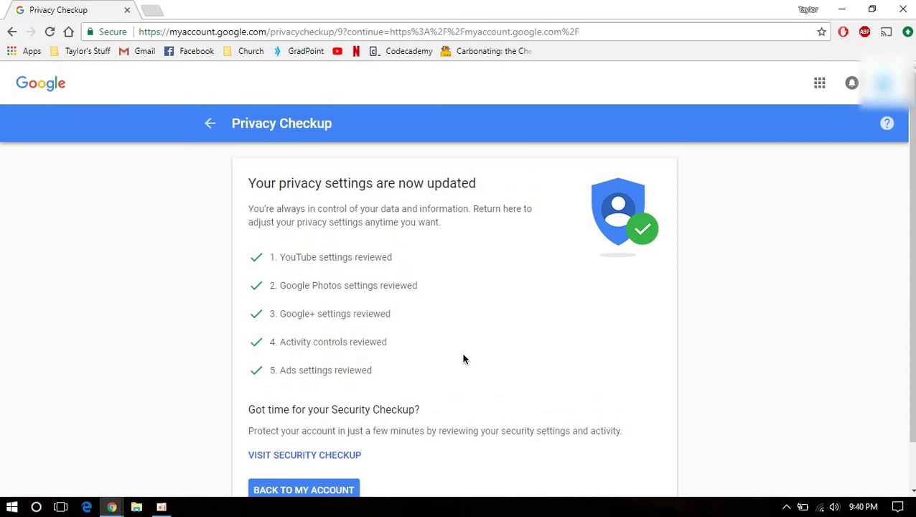